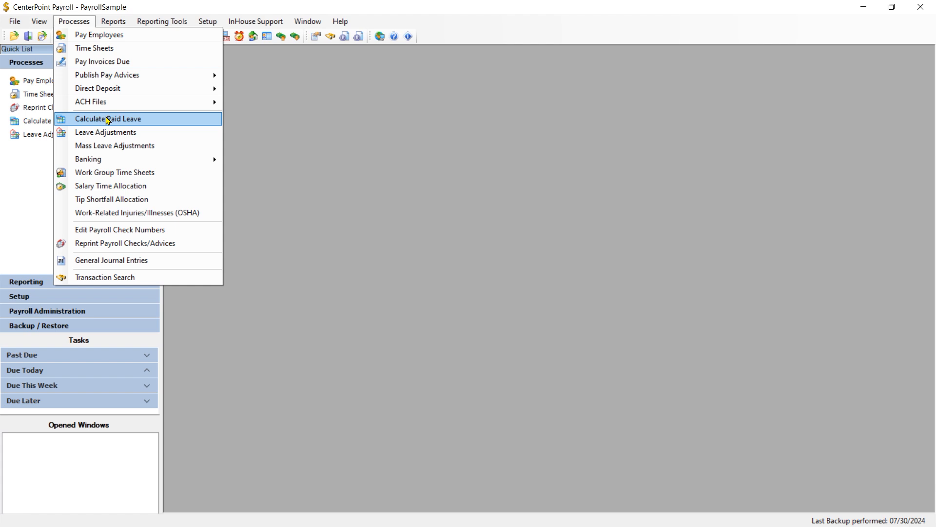
- Calculate paid leave for the Vacation category as of 08/01/2024, accruing through the previous month
{"action": "left_click", "coordinate": [109, 119]}
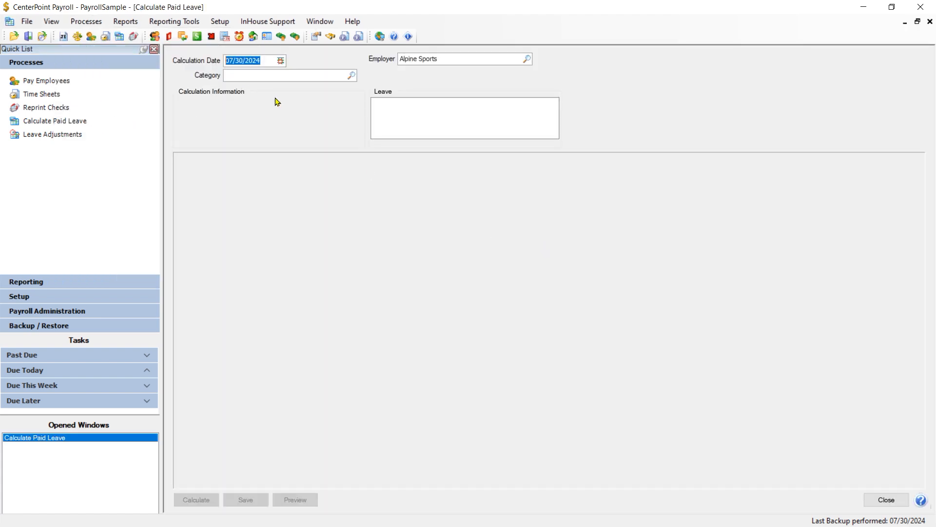
{"action": "type", "text": "08"}
{"action": "key", "text": "Tab"}
{"action": "left_click", "coordinate": [352, 78]}
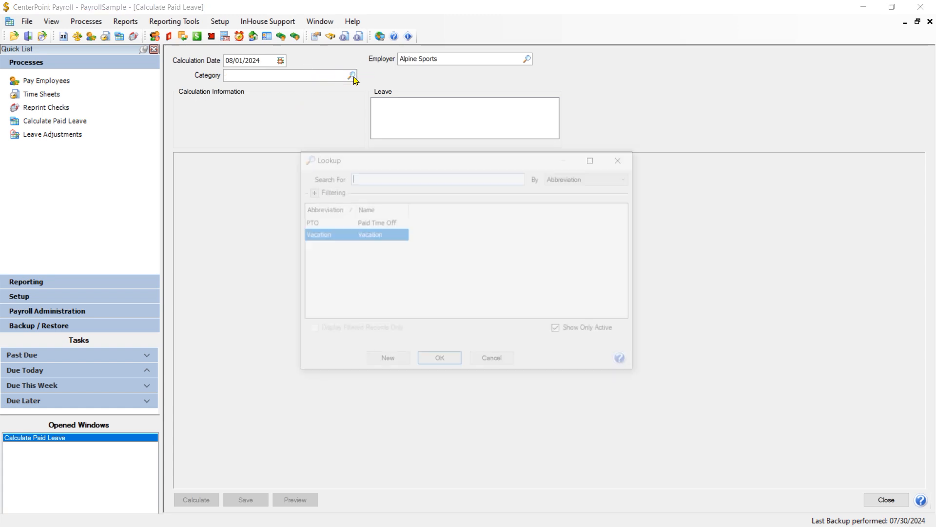
{"action": "left_click", "coordinate": [430, 361]}
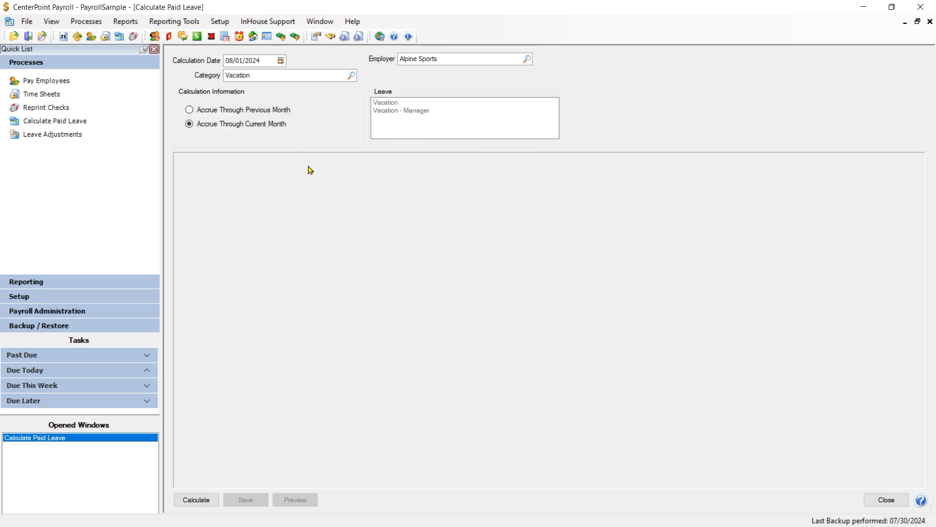
{"action": "left_click", "coordinate": [189, 109]}
{"action": "left_click", "coordinate": [189, 504]}
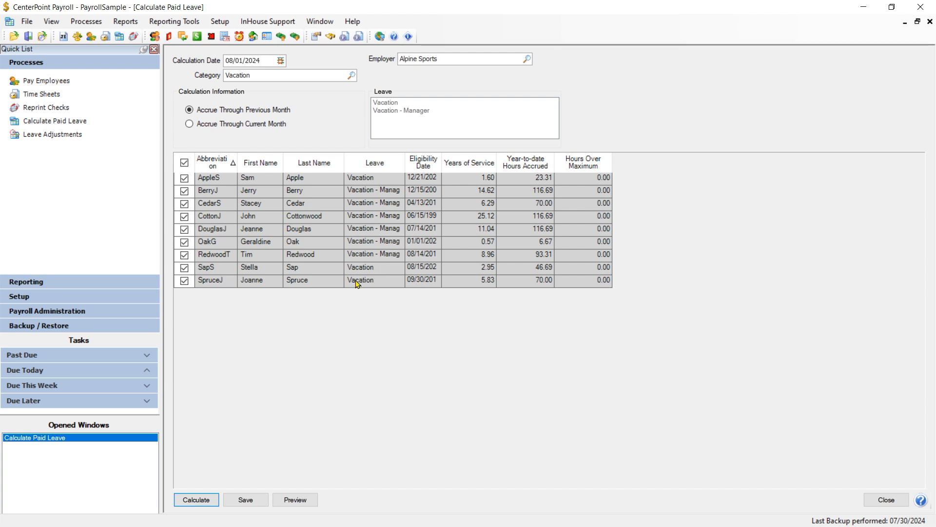
- Limit the leave calculation to the second, fourth and sixth listed employees, and reselect all employees
{"action": "left_click", "coordinate": [186, 167]}
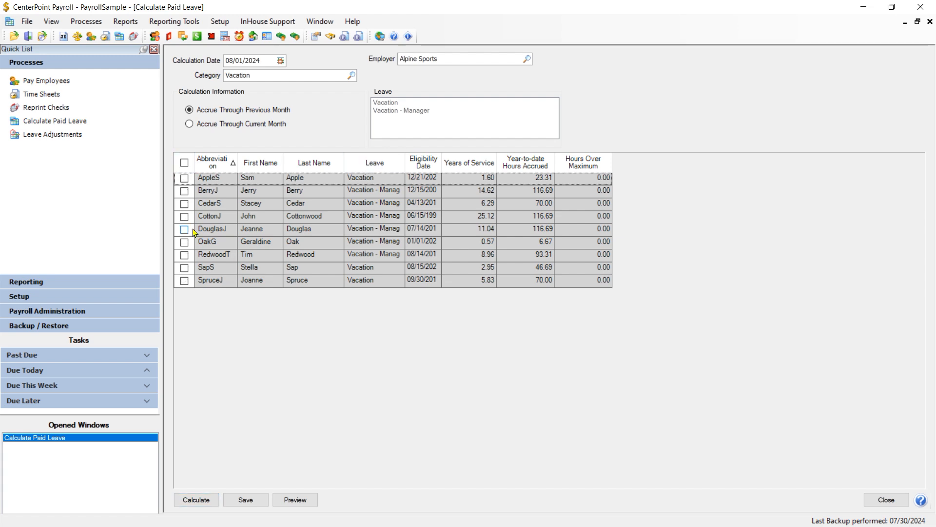
{"action": "left_click", "coordinate": [184, 191]}
{"action": "left_click", "coordinate": [184, 216]}
{"action": "left_click", "coordinate": [184, 242]}
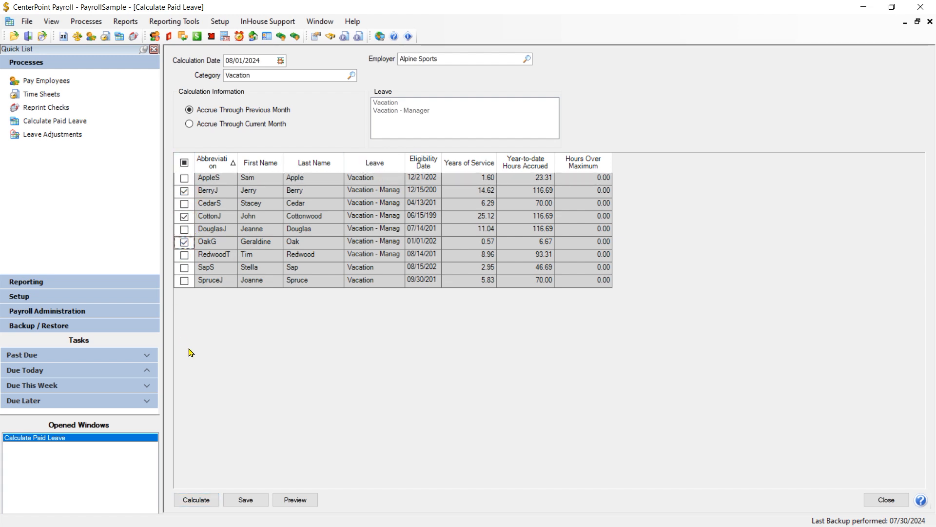
{"action": "left_click", "coordinate": [185, 163]}
{"action": "left_click", "coordinate": [185, 164]}
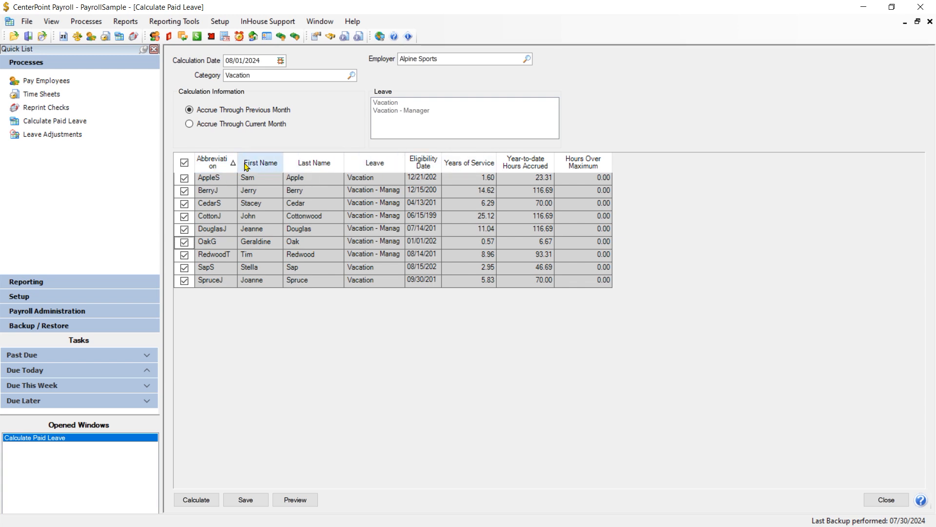
- Sort the calculated vacation accruals by last name, save them, and close the leave calculation
{"action": "left_click", "coordinate": [303, 169]}
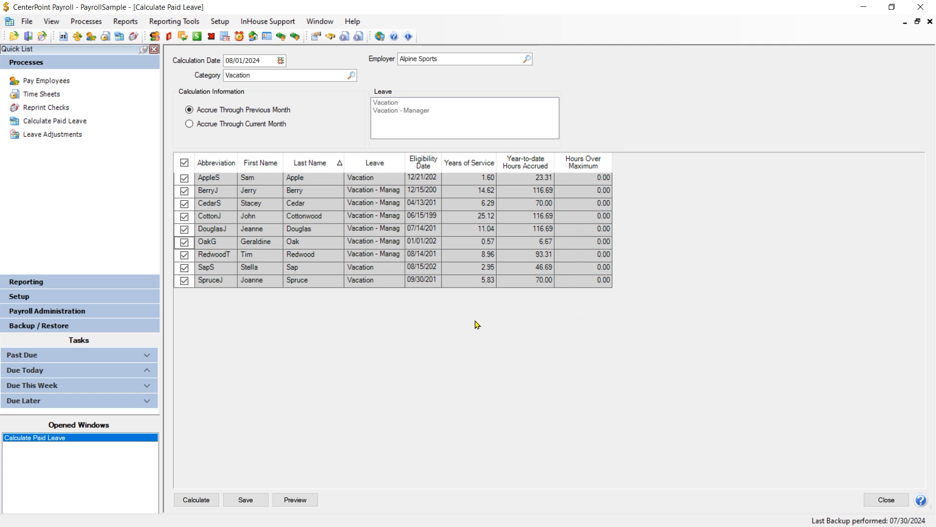
{"action": "left_click", "coordinate": [248, 501]}
{"action": "left_click", "coordinate": [506, 355]}
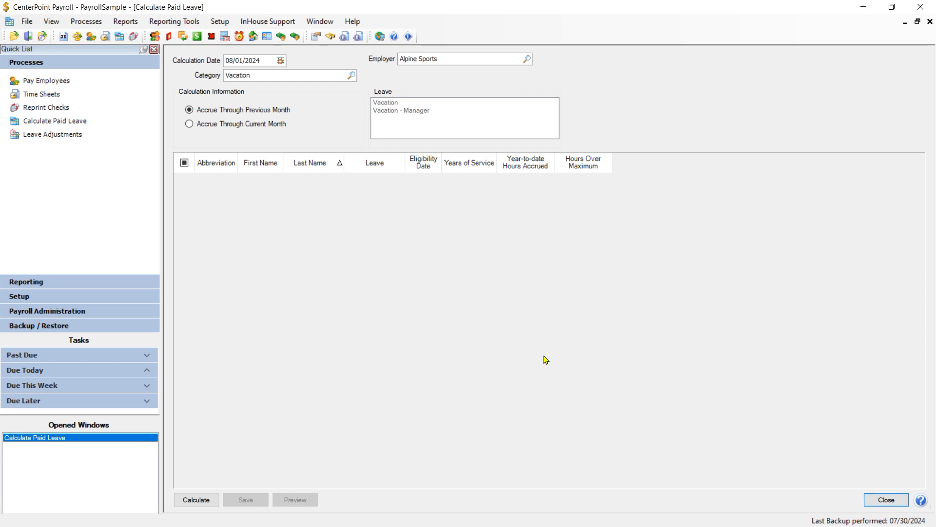
{"action": "left_click", "coordinate": [886, 500]}
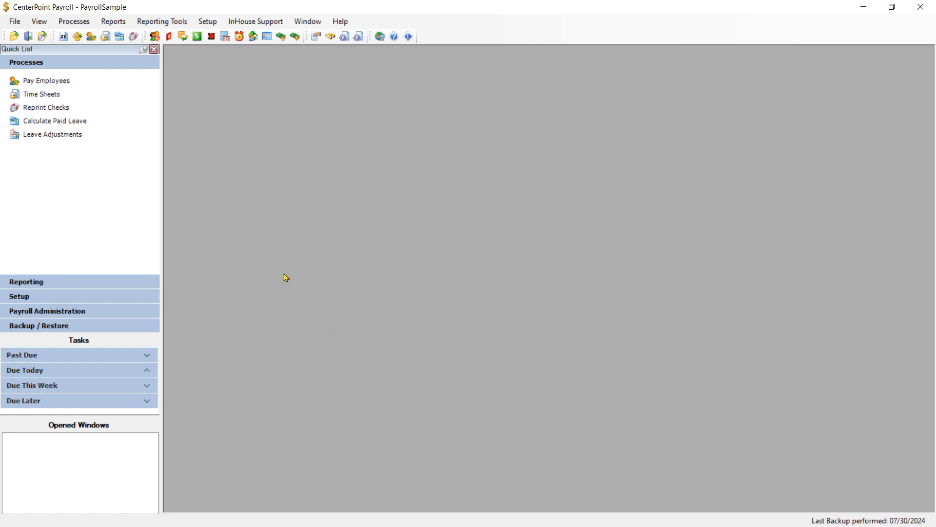
- Examine the calculation settings of the Paid Time Off leave category, including Calculate on Pay Run, and close the leave categories
{"action": "left_click", "coordinate": [213, 27]}
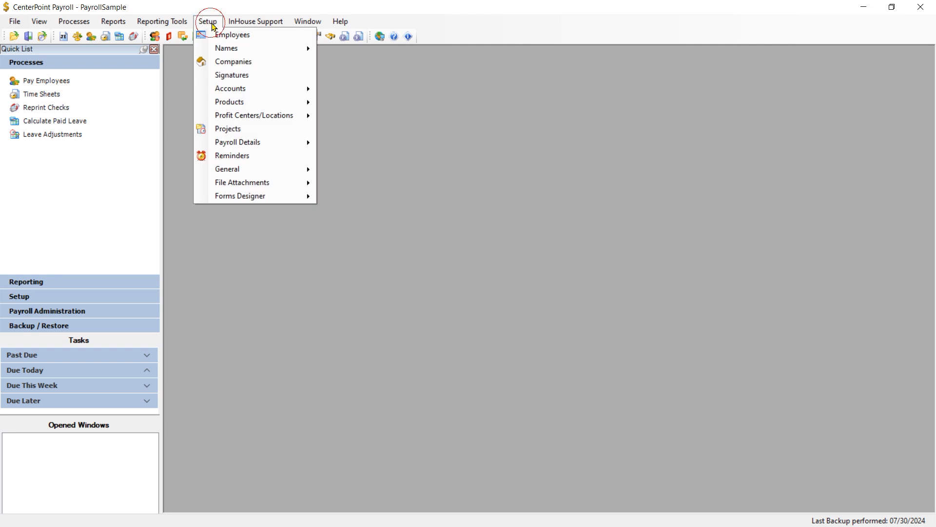
{"action": "mouse_move", "coordinate": [242, 143]}
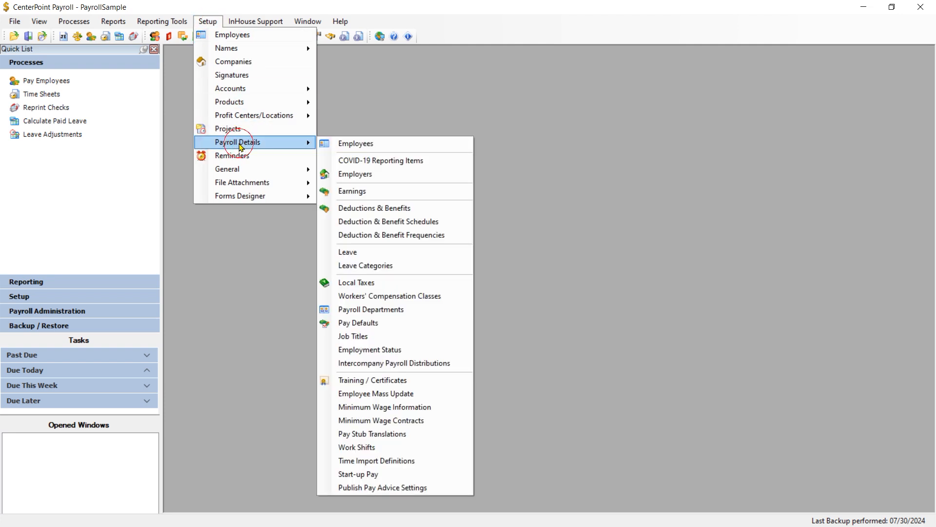
{"action": "left_click", "coordinate": [366, 267]}
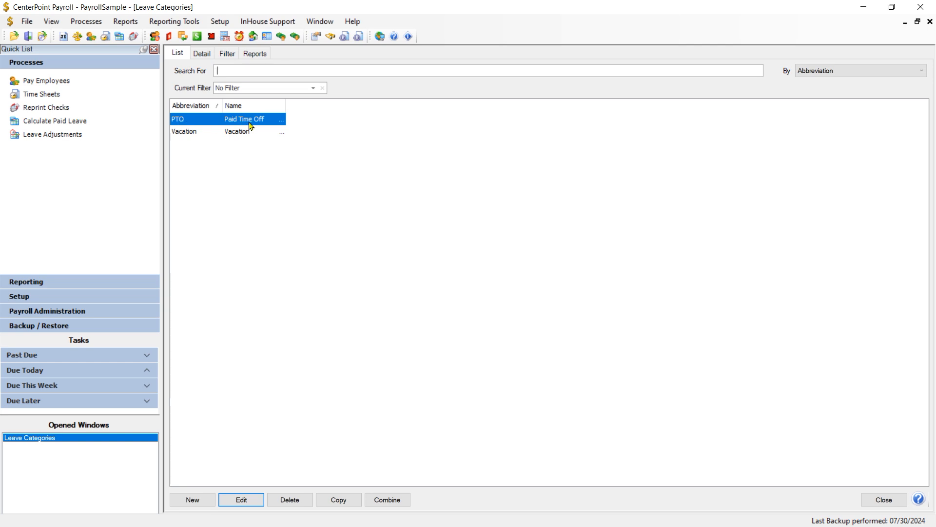
{"action": "left_click", "coordinate": [242, 500]}
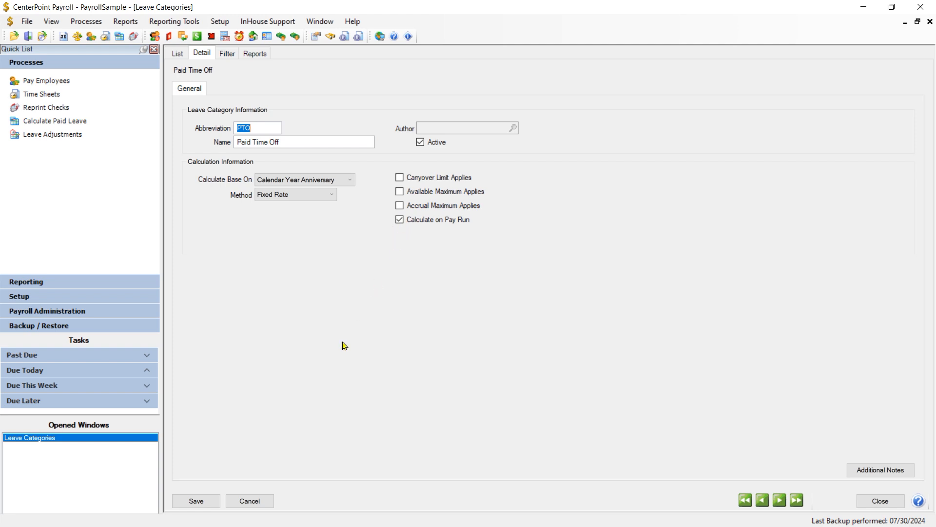
{"action": "left_click", "coordinate": [204, 501]}
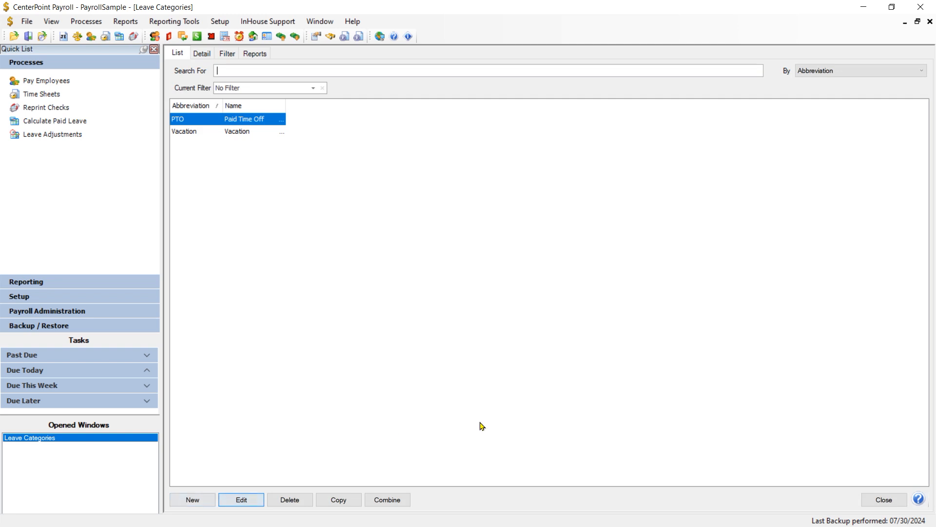
{"action": "left_click", "coordinate": [882, 500]}
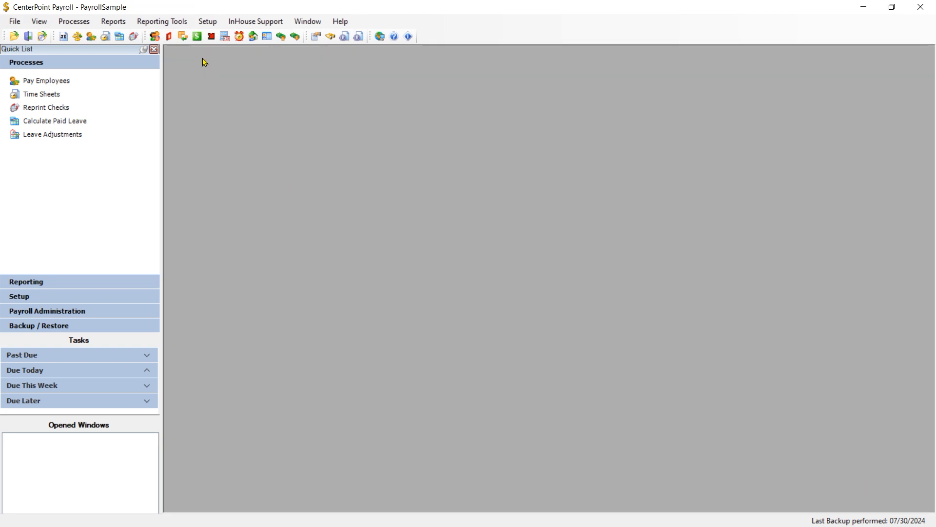
- Post and print the open Alpine Sports pay run with Accrue Leave enabled and Display Liabilities disabled
{"action": "left_click", "coordinate": [75, 24]}
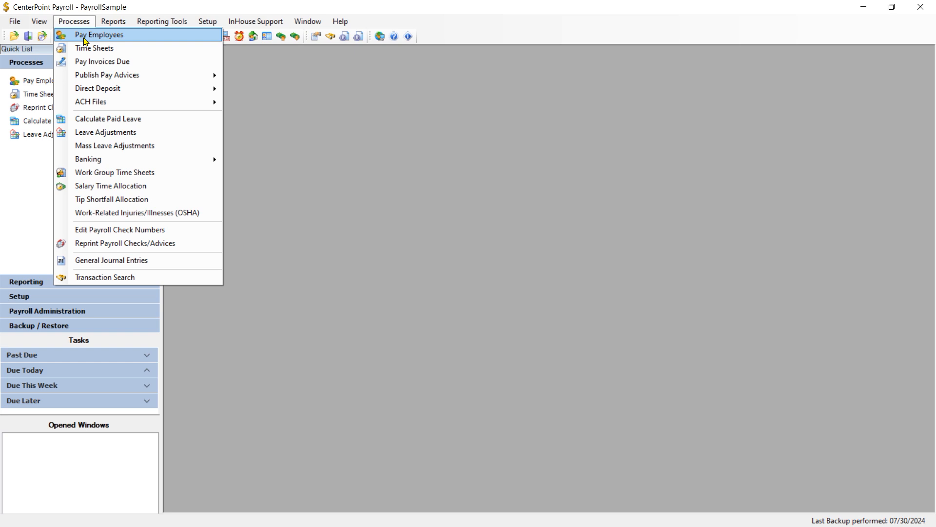
{"action": "left_click", "coordinate": [85, 35]}
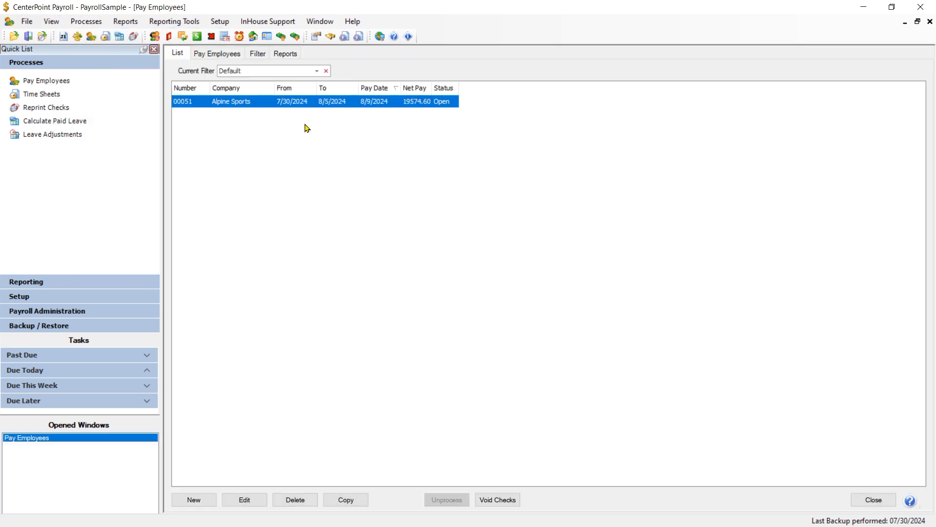
{"action": "left_click", "coordinate": [249, 502]}
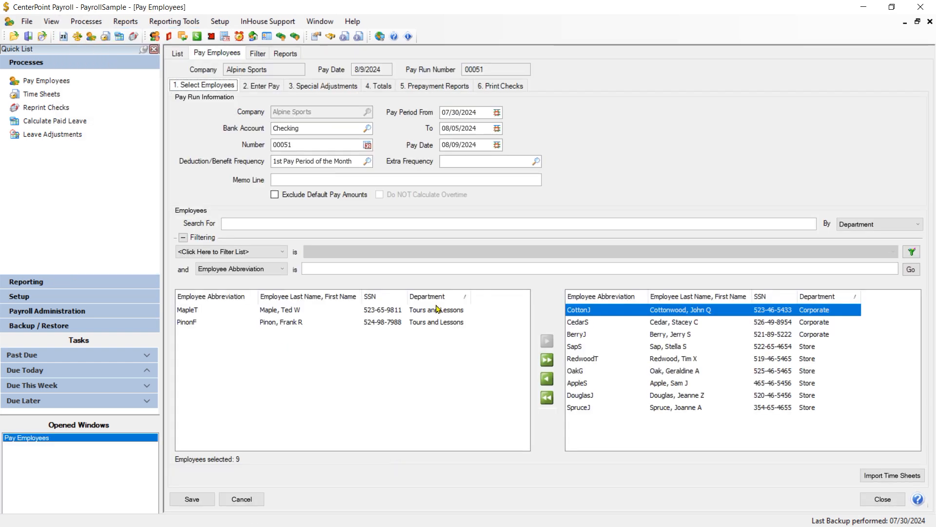
{"action": "left_click", "coordinate": [502, 87]}
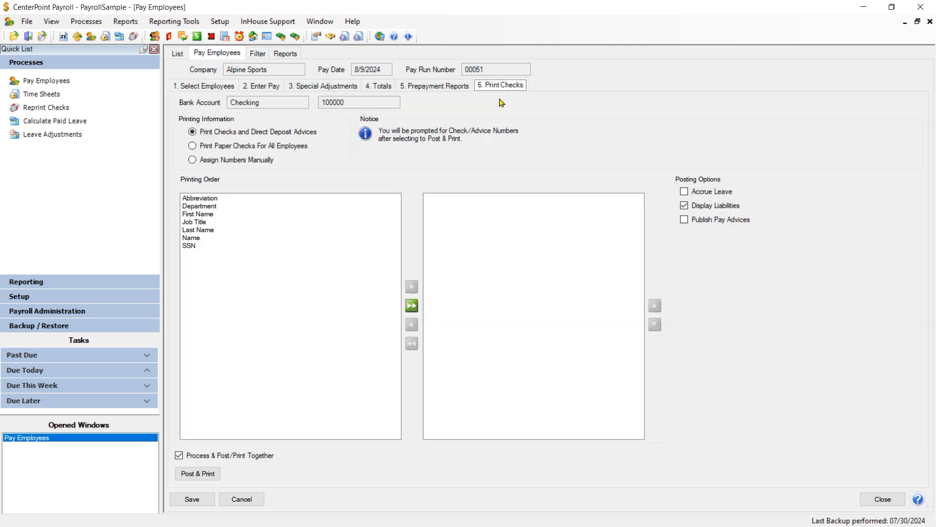
{"action": "left_click", "coordinate": [684, 194]}
{"action": "left_click", "coordinate": [684, 206]}
{"action": "left_click", "coordinate": [208, 473]}
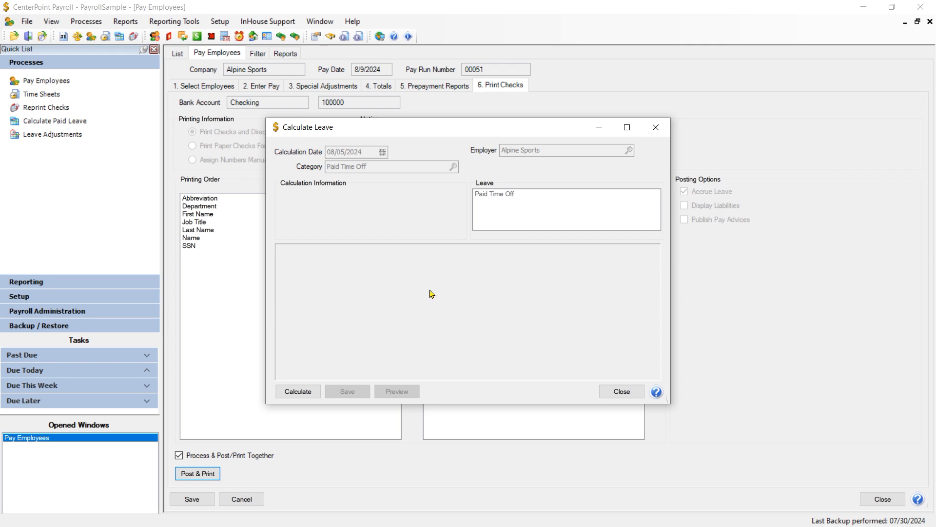
- Calculate the pay run's Paid Time Off accruals, enlarge the window to show all employees, and save the accruals
{"action": "left_click", "coordinate": [298, 391]}
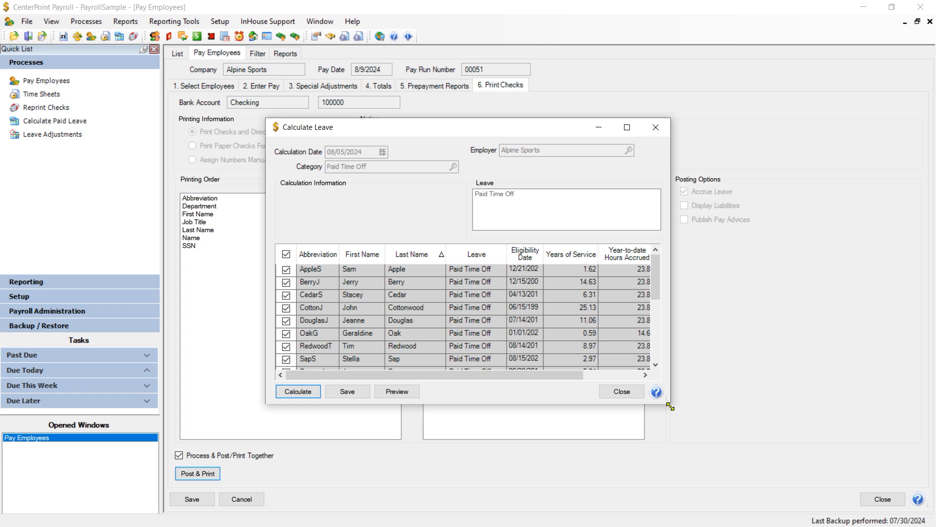
{"action": "left_click_drag", "start_coordinate": [670, 406], "coordinate": [696, 442]}
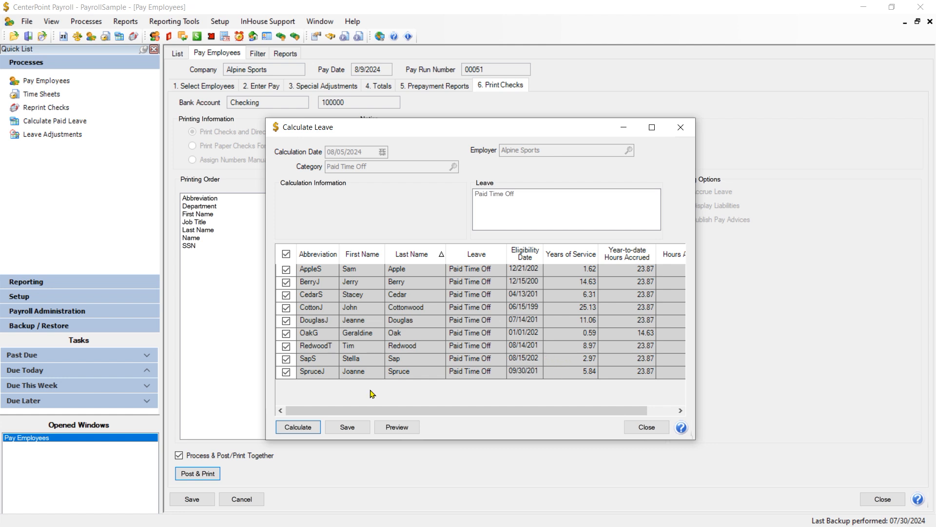
{"action": "left_click", "coordinate": [348, 429]}
{"action": "left_click", "coordinate": [498, 350]}
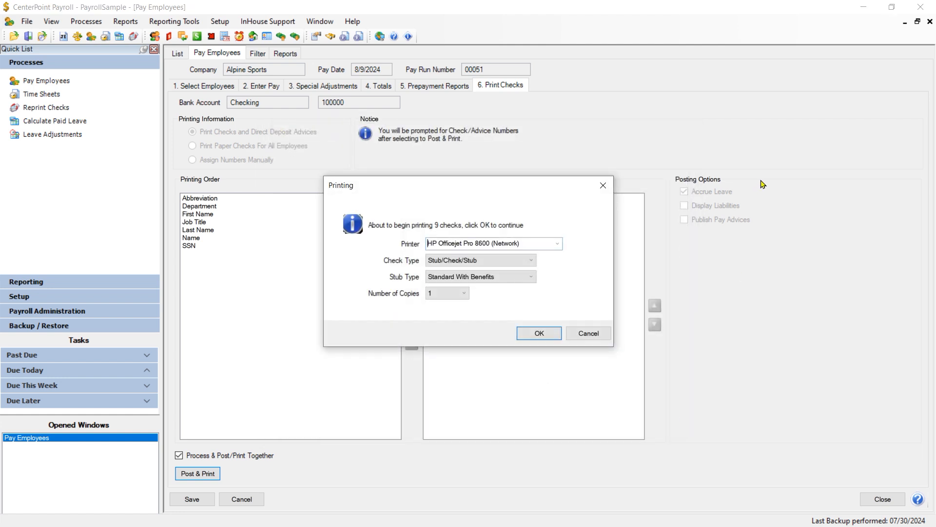
- Skip printing the checks, finish posting the payroll, and close Pay Employees
{"action": "left_click", "coordinate": [589, 333]}
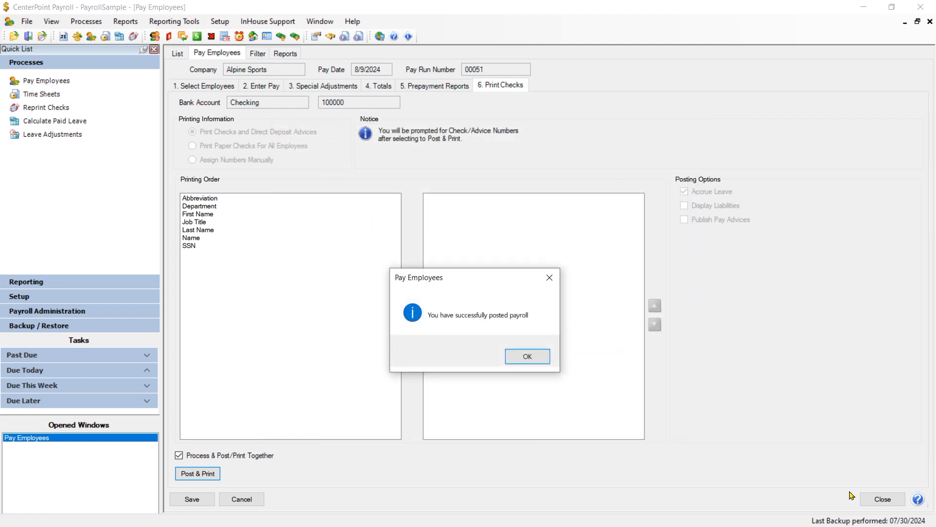
{"action": "left_click", "coordinate": [528, 357]}
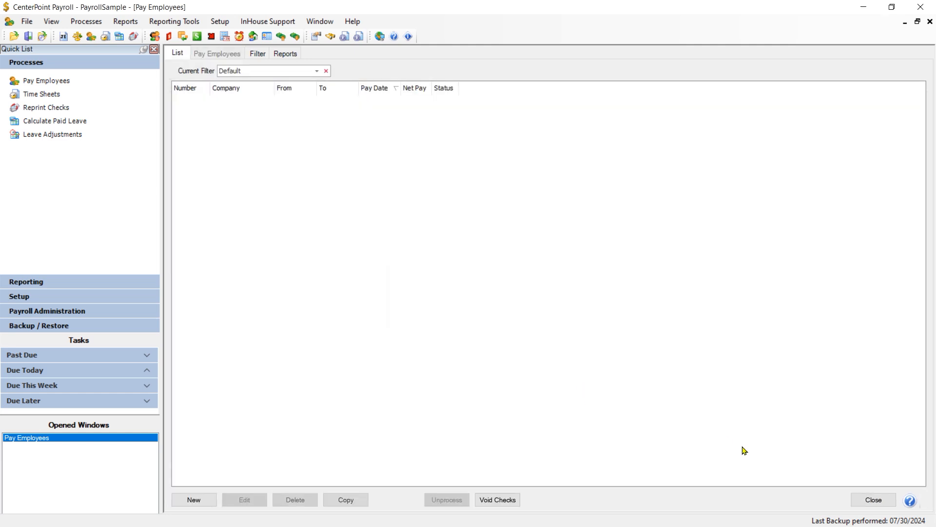
{"action": "left_click", "coordinate": [874, 500]}
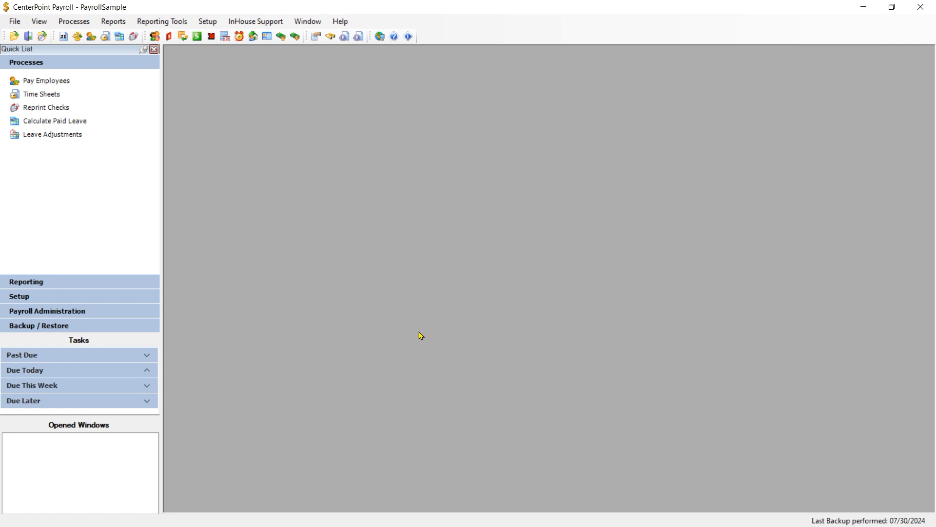
- Search the available reports for "leave", review the leave reports, and close the report selection
{"action": "left_click", "coordinate": [113, 22]}
{"action": "left_click", "coordinate": [117, 35]}
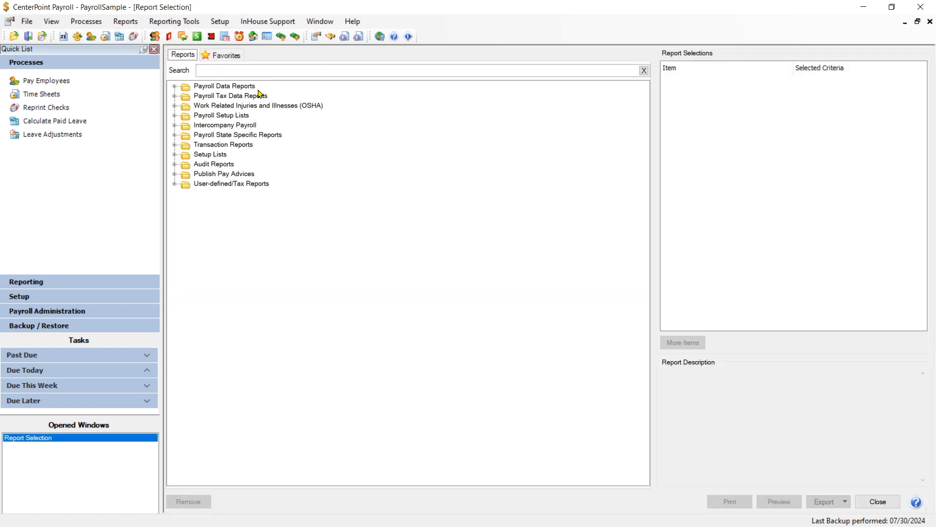
{"action": "left_click", "coordinate": [213, 68]}
{"action": "type", "text": "leave"}
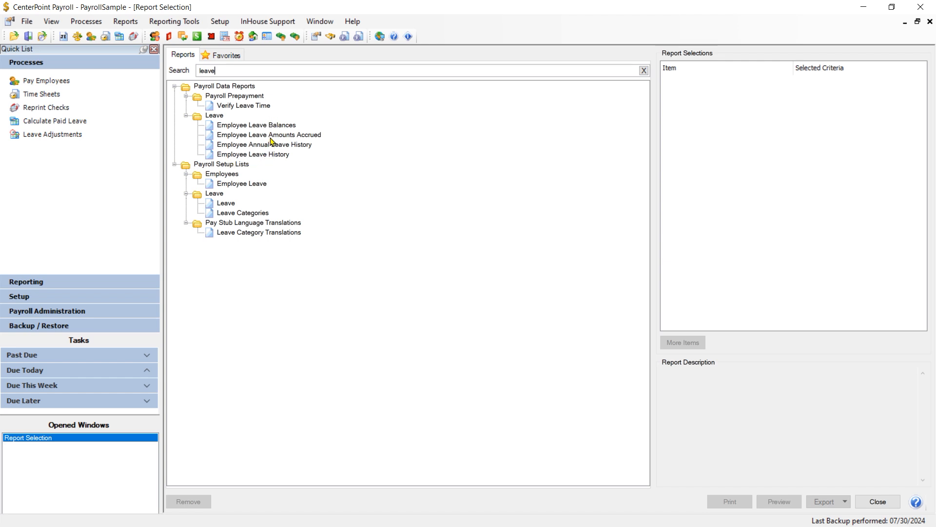
{"action": "left_click", "coordinate": [878, 502]}
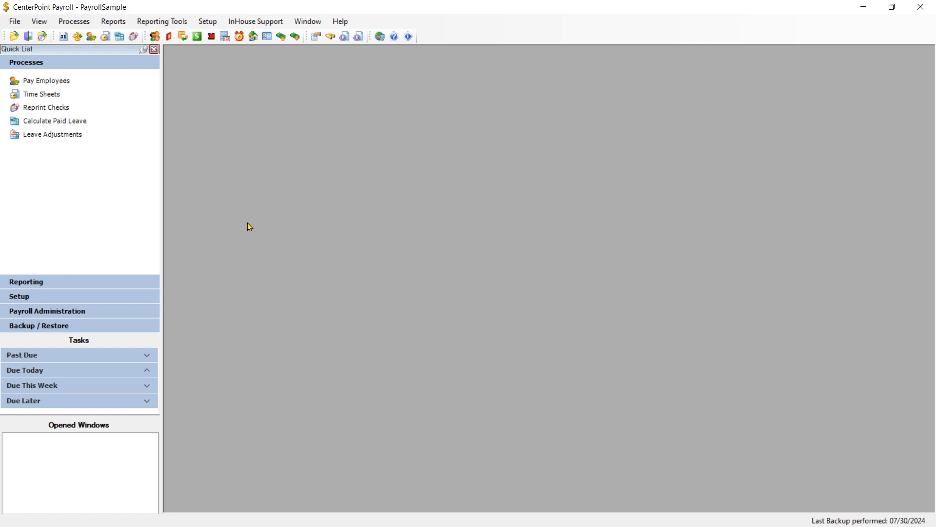
- Open the Calculate Vacation Leave reminder for editing and show its schedule settings
{"action": "left_click", "coordinate": [208, 22]}
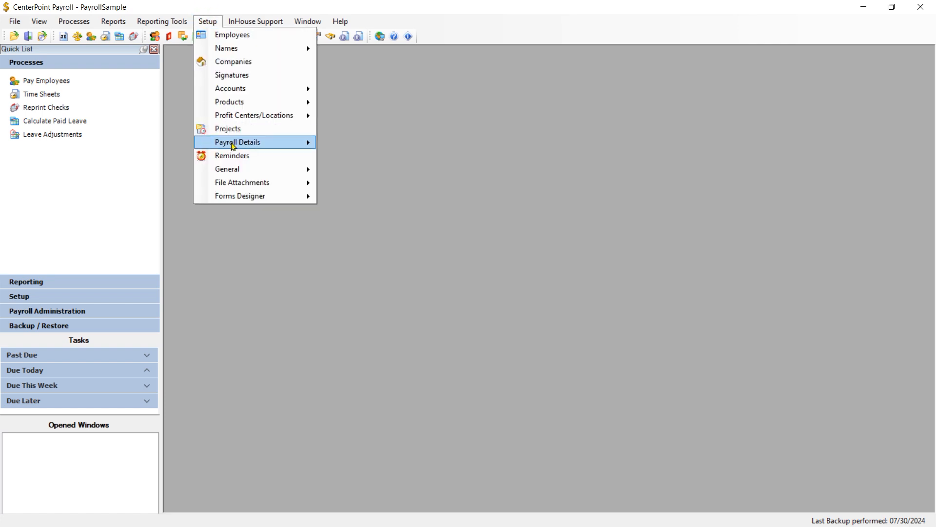
{"action": "mouse_move", "coordinate": [233, 144]}
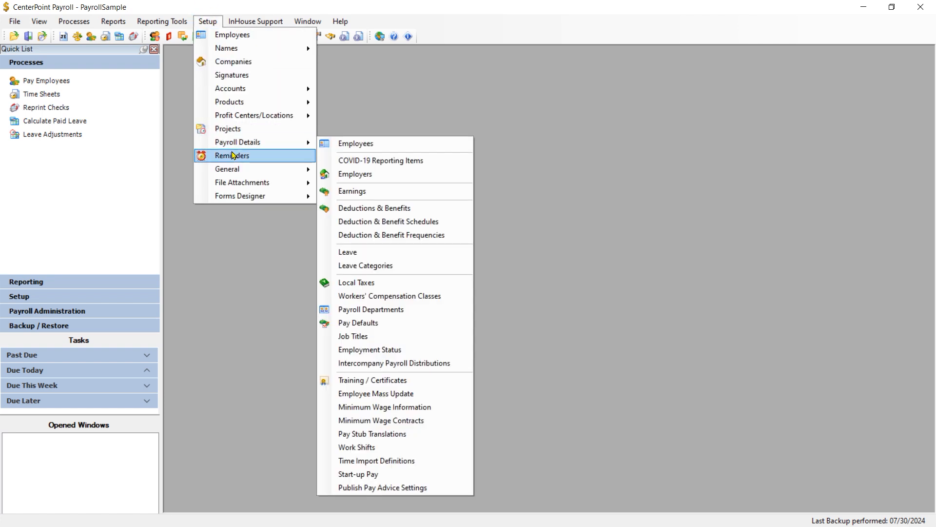
{"action": "left_click", "coordinate": [233, 155]}
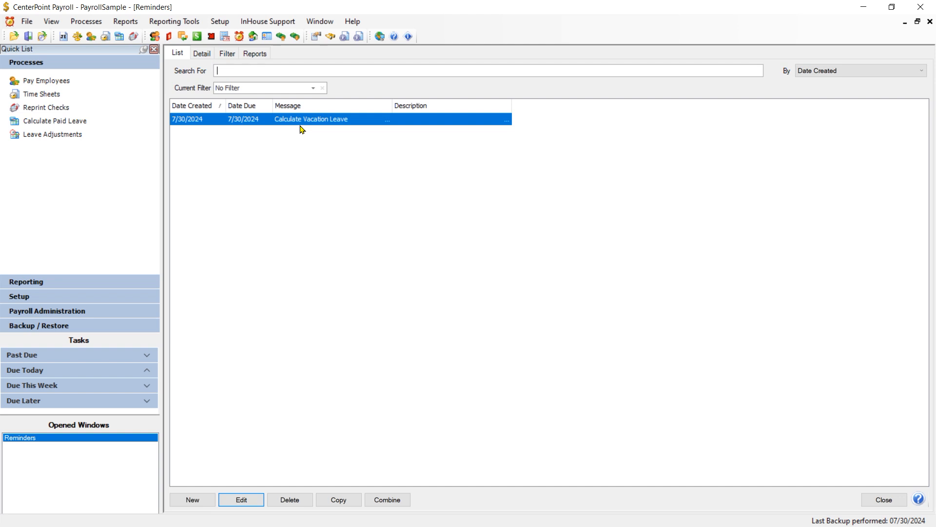
{"action": "left_click", "coordinate": [249, 499]}
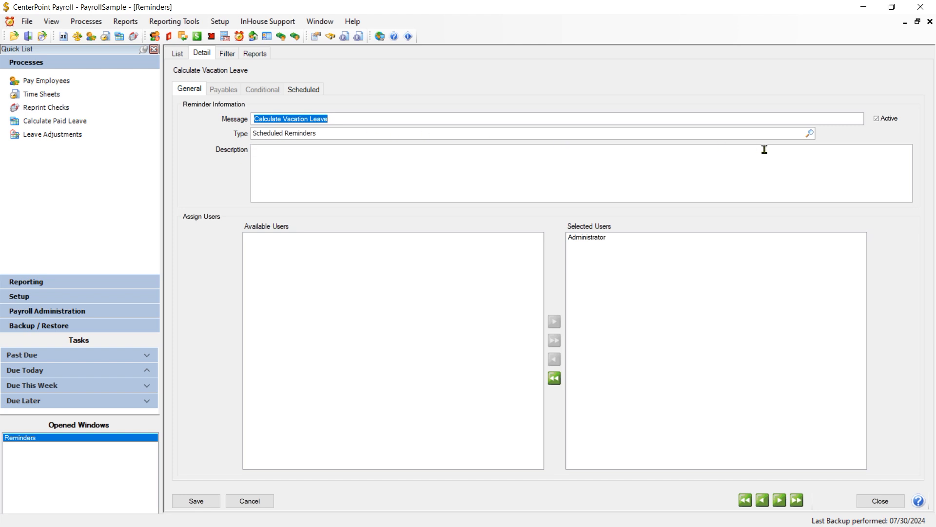
{"action": "left_click", "coordinate": [309, 92]}
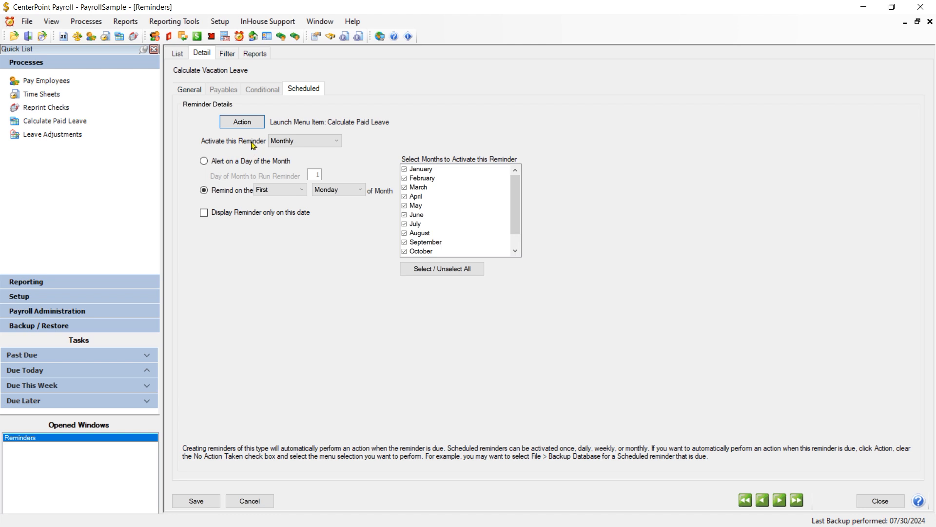
- Confirm Calculate Paid Leave as the reminder's launch action, save the reminder, and close the reminders
{"action": "left_click", "coordinate": [242, 123]}
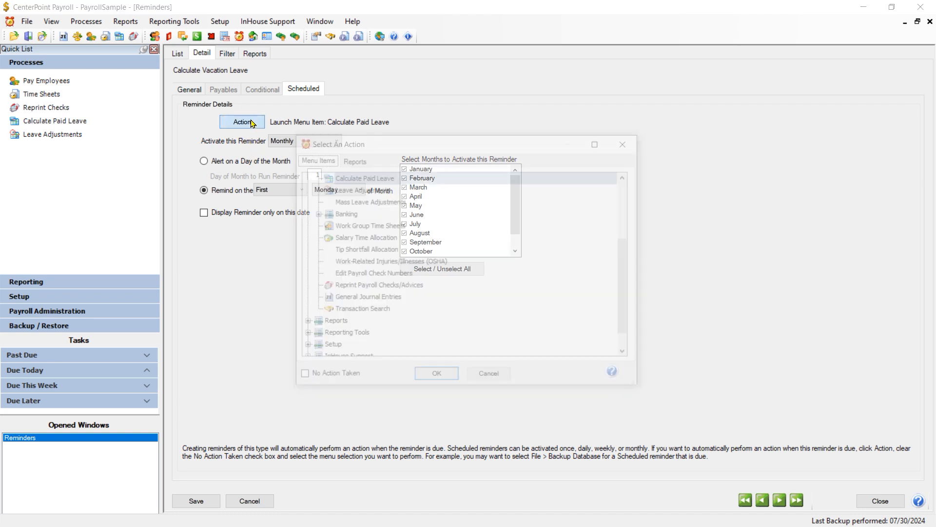
{"action": "scroll", "coordinate": [629, 253], "scroll_direction": "up", "scroll_amount": 2}
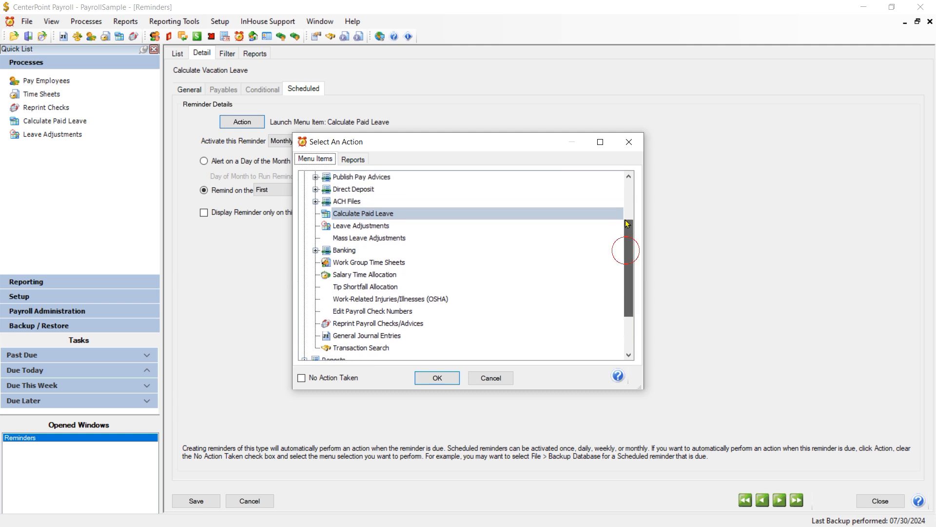
{"action": "scroll", "coordinate": [629, 234], "scroll_direction": "up", "scroll_amount": 1}
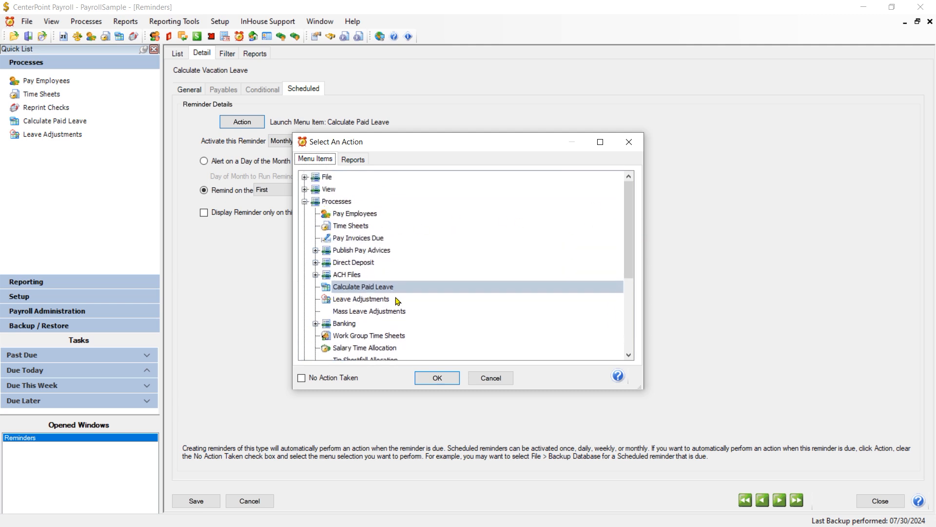
{"action": "left_click", "coordinate": [432, 378]}
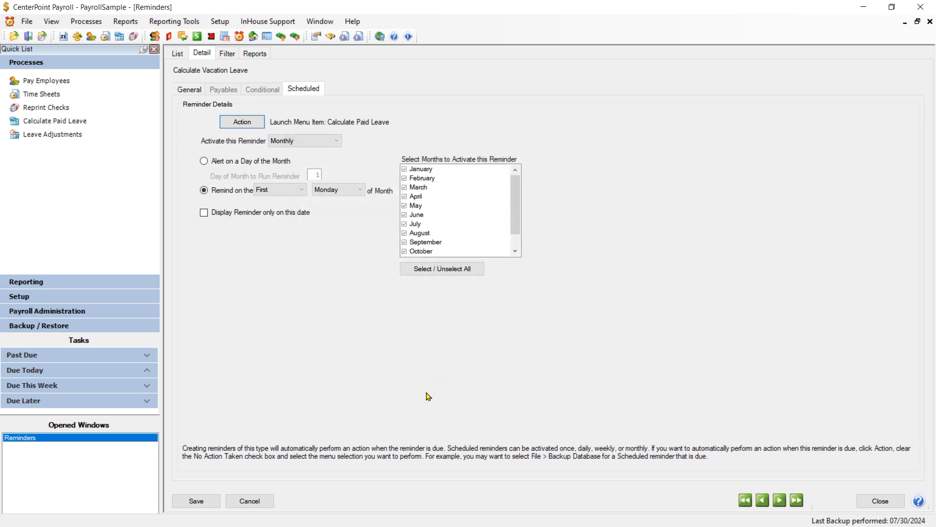
{"action": "left_click", "coordinate": [192, 501]}
{"action": "left_click", "coordinate": [868, 501]}
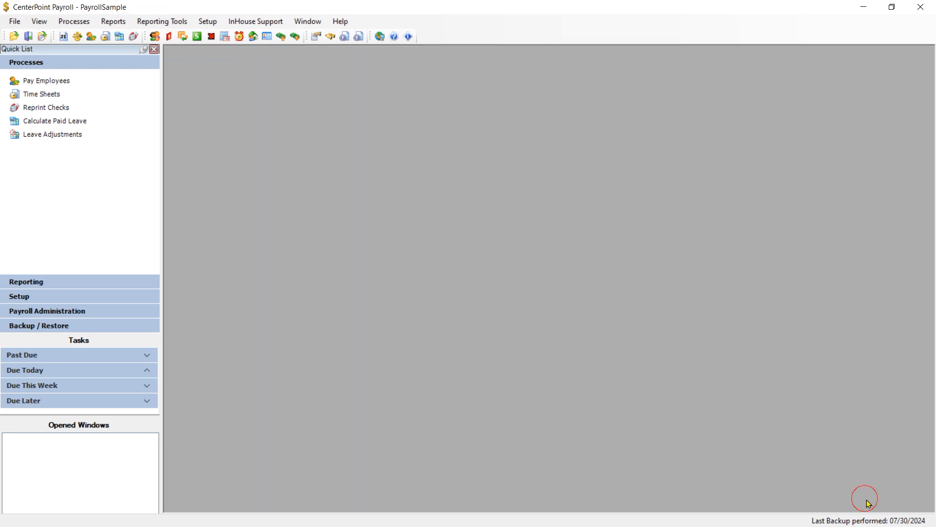